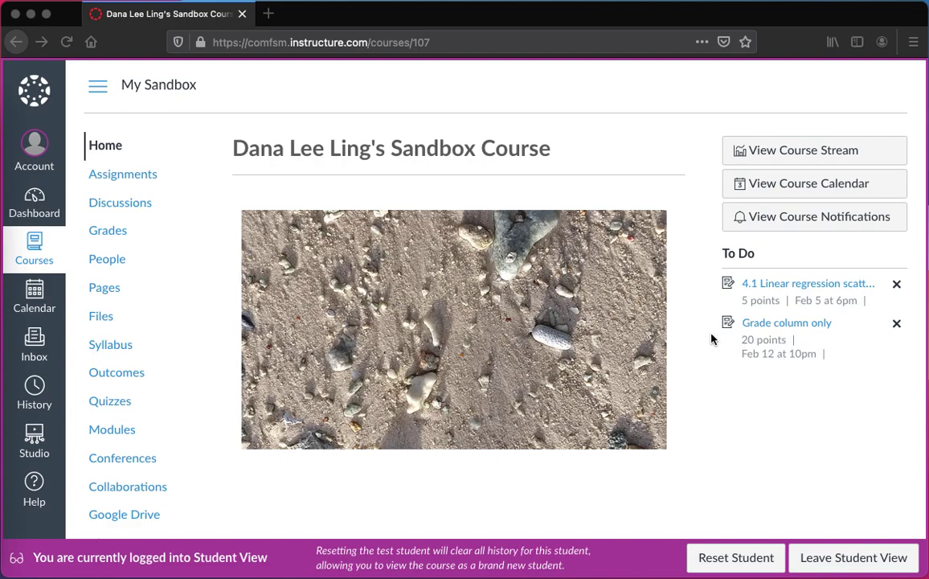
- Open the 5.3 relative frequency probability skirts homework from the course's Assignments list
{"action": "left_click", "coordinate": [145, 180]}
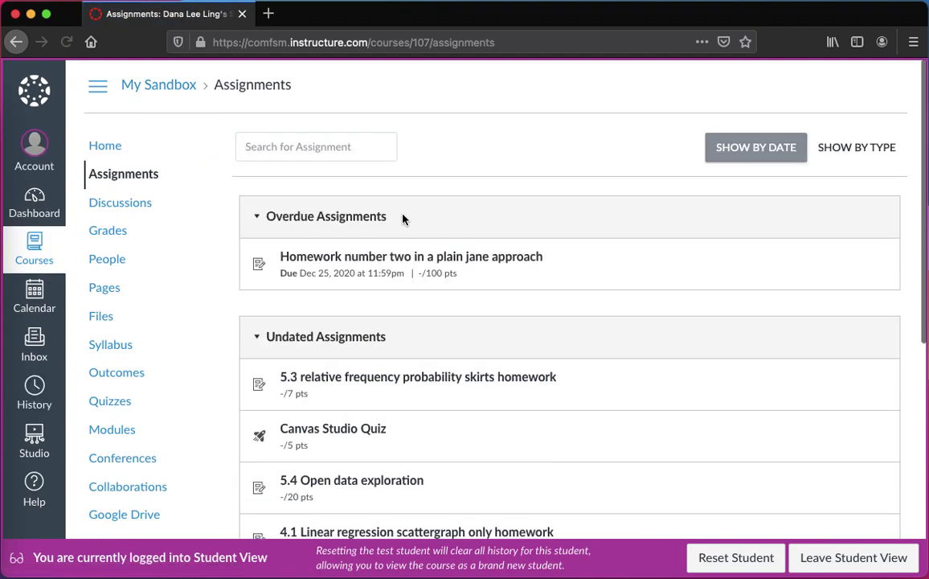
{"action": "left_click", "coordinate": [383, 383]}
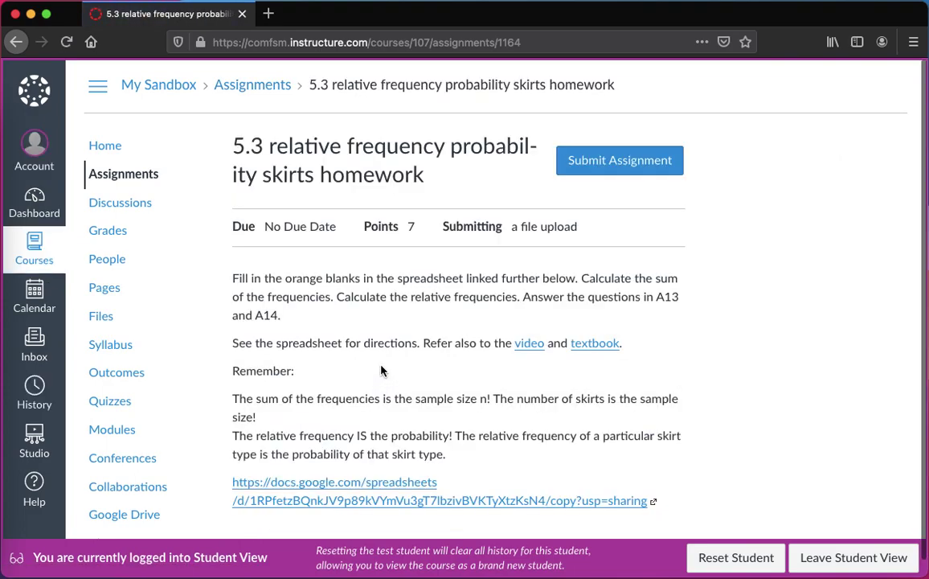
- Follow the docs.google.com spreadsheet link and make a personal copy of the skirts homework
{"action": "scroll", "coordinate": [379, 366], "scroll_direction": "down", "scroll_amount": 1}
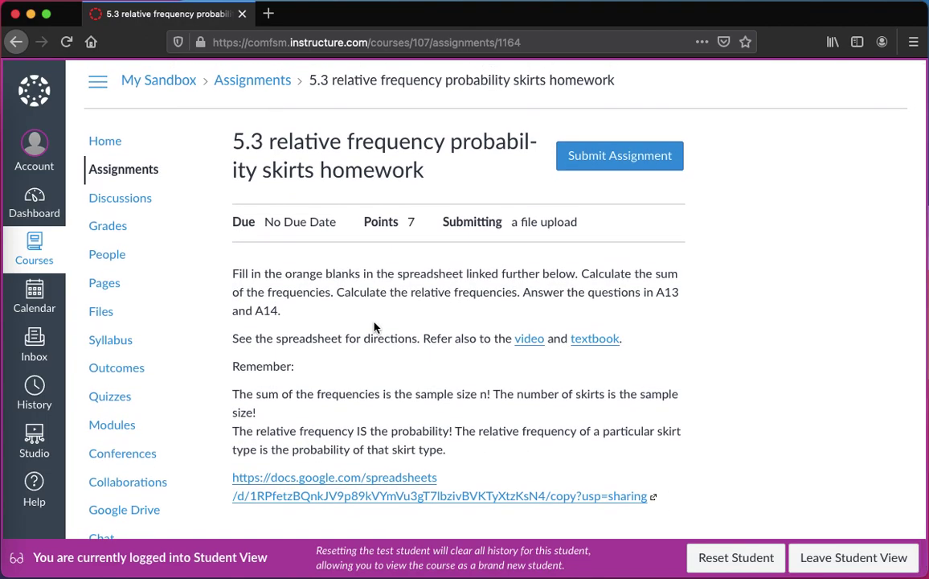
{"action": "scroll", "coordinate": [373, 328], "scroll_direction": "down", "scroll_amount": 1}
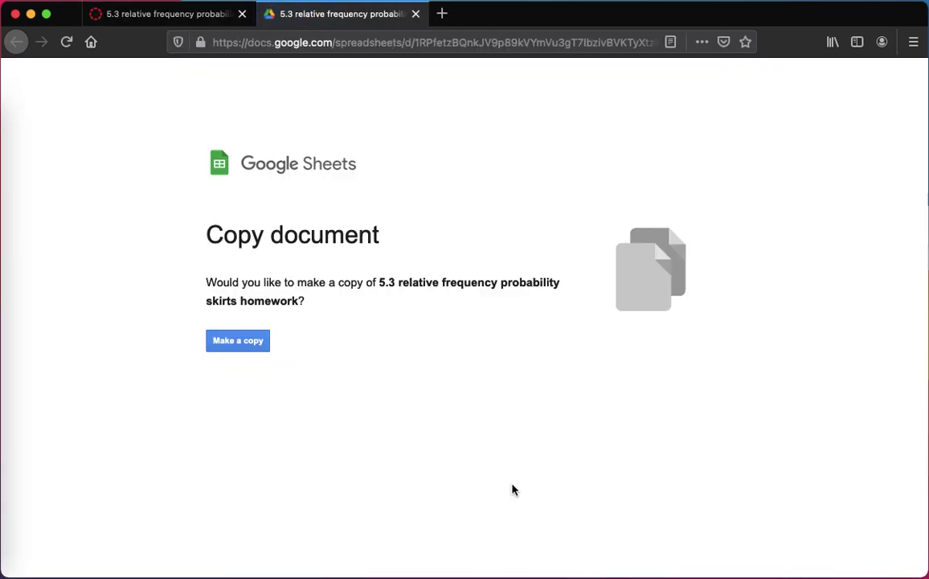
{"action": "left_click", "coordinate": [242, 345]}
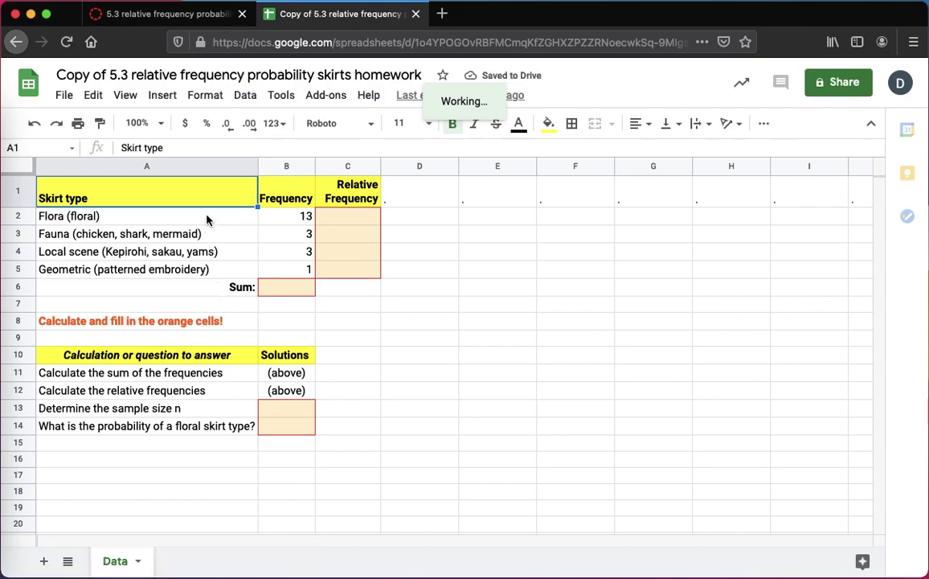
- Type the student's initials before 'Copy of' in the spreadsheet title
{"action": "left_click", "coordinate": [59, 75]}
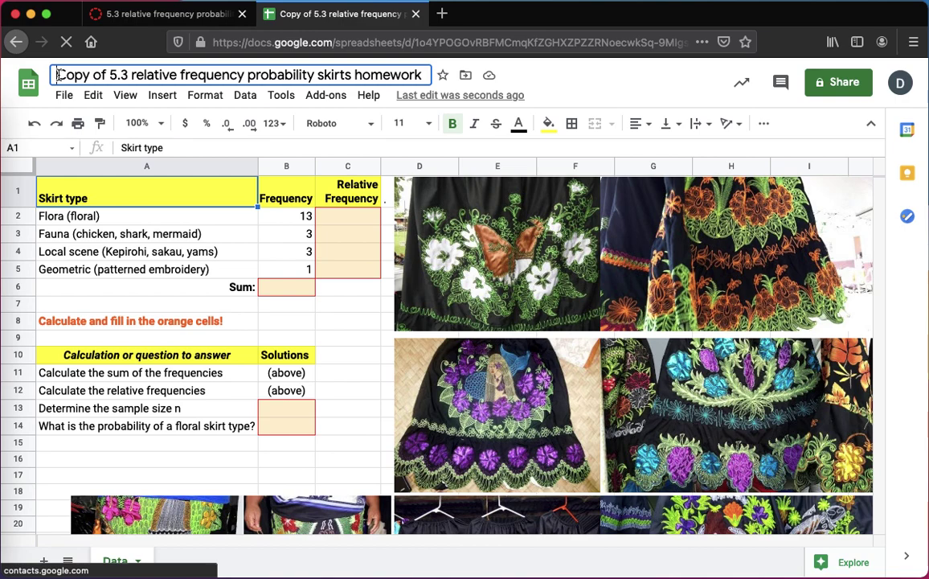
{"action": "type", "text": "DLL"}
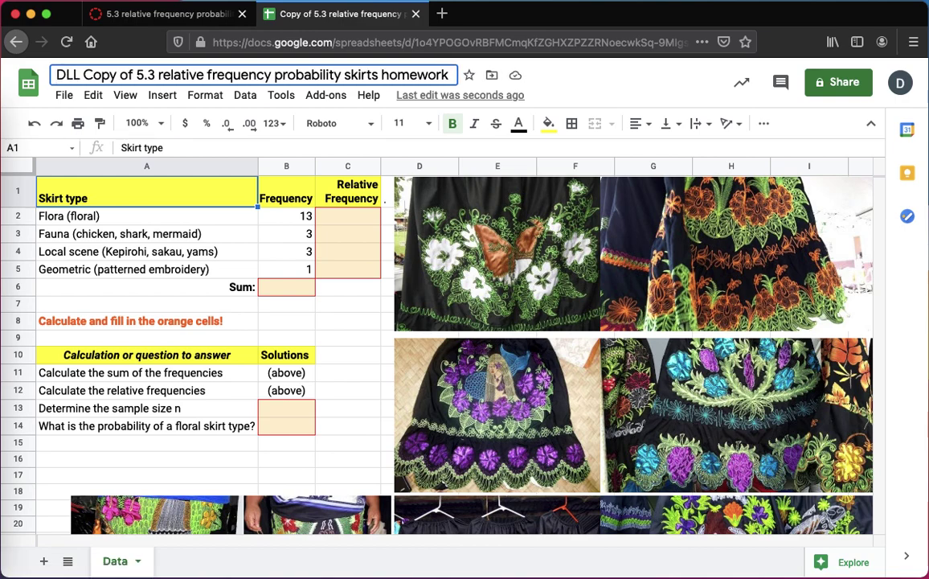
- Enter a =SUM formula over the frequencies B2:B5 in the Sum cell B6
{"action": "left_click", "coordinate": [141, 251]}
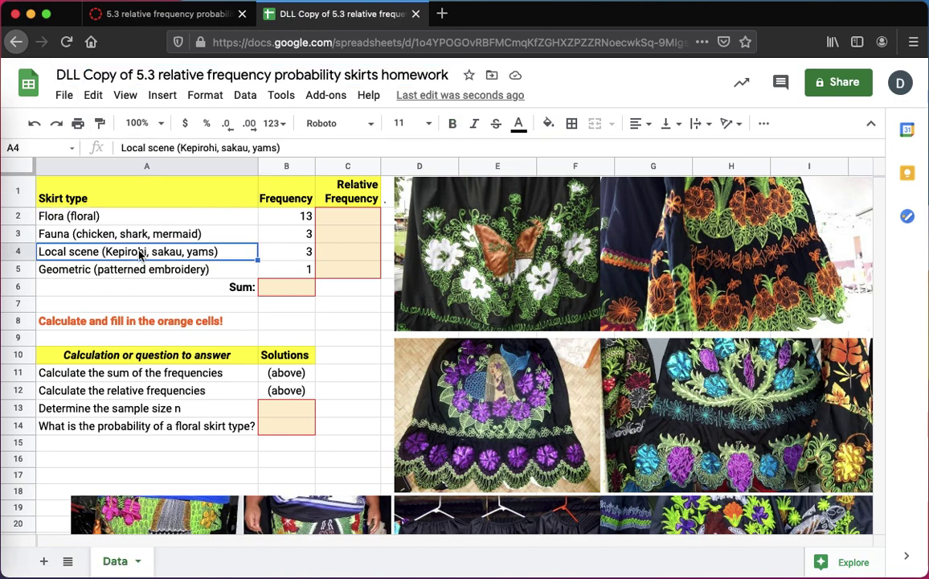
{"action": "left_click", "coordinate": [369, 237]}
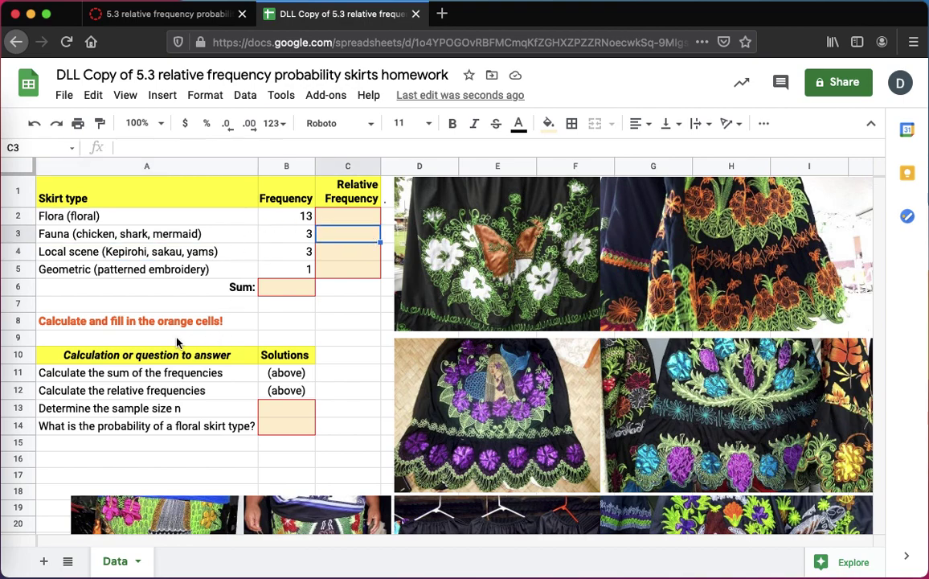
{"action": "left_click", "coordinate": [274, 289]}
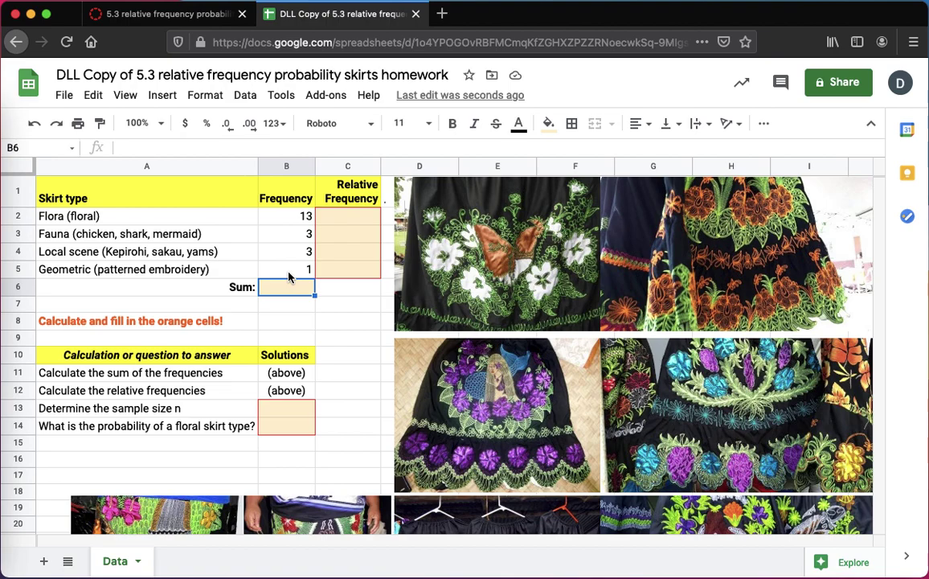
{"action": "type", "text": "=sum"}
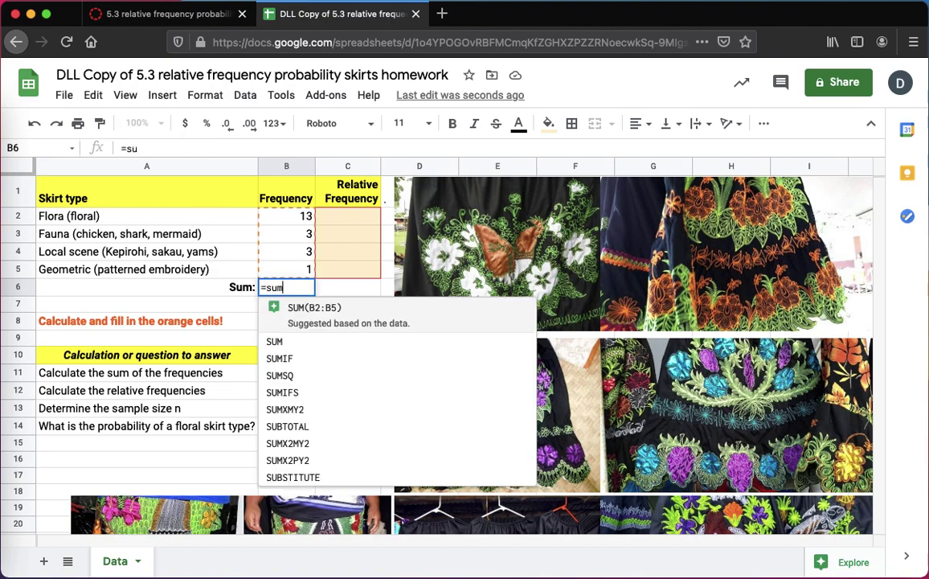
{"action": "type", "text": "("}
{"action": "left_click_drag", "start_coordinate": [309, 216], "coordinate": [295, 272]}
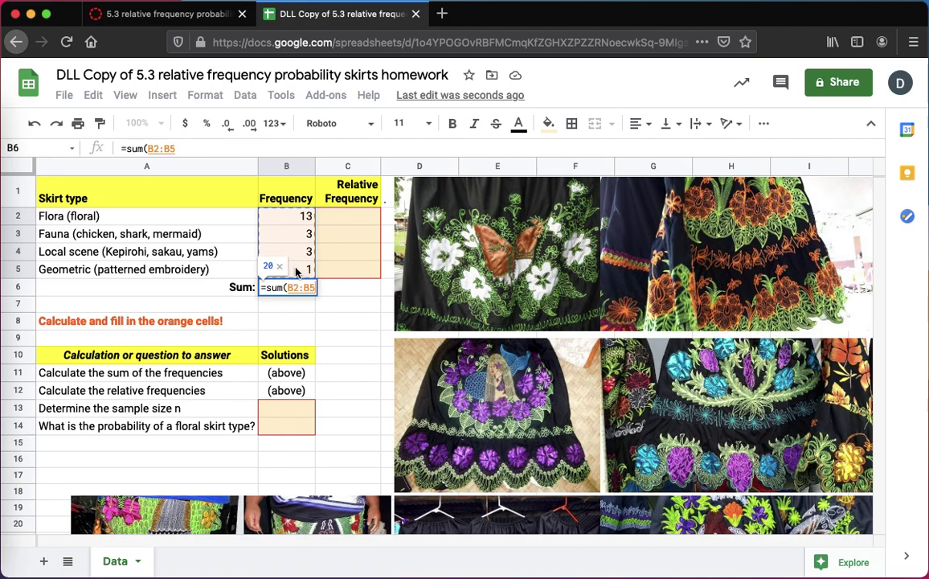
{"action": "type", "text": "0"}
{"action": "key", "text": "Return"}
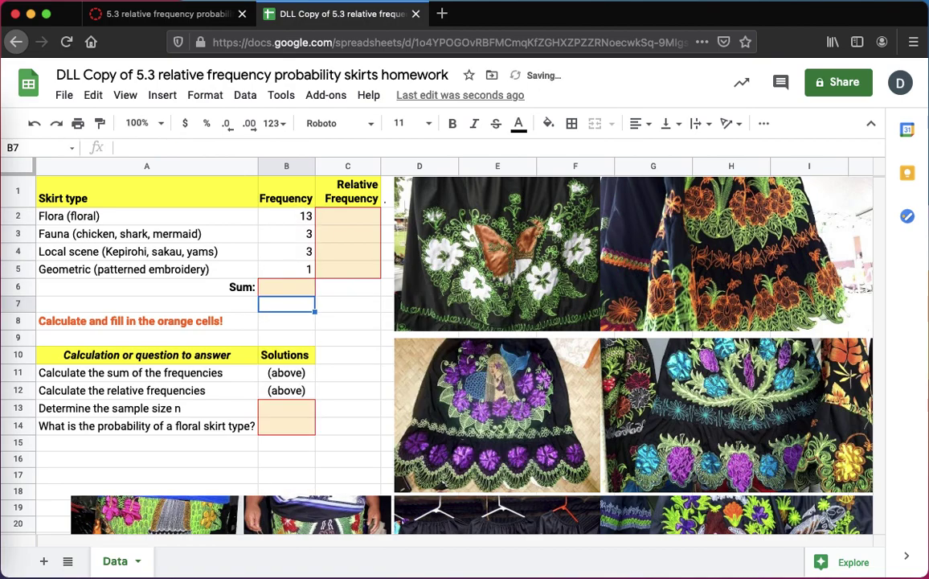
- Fix B6's circular reference so it sums B2:B5 and shows 20
{"action": "left_click", "coordinate": [286, 287]}
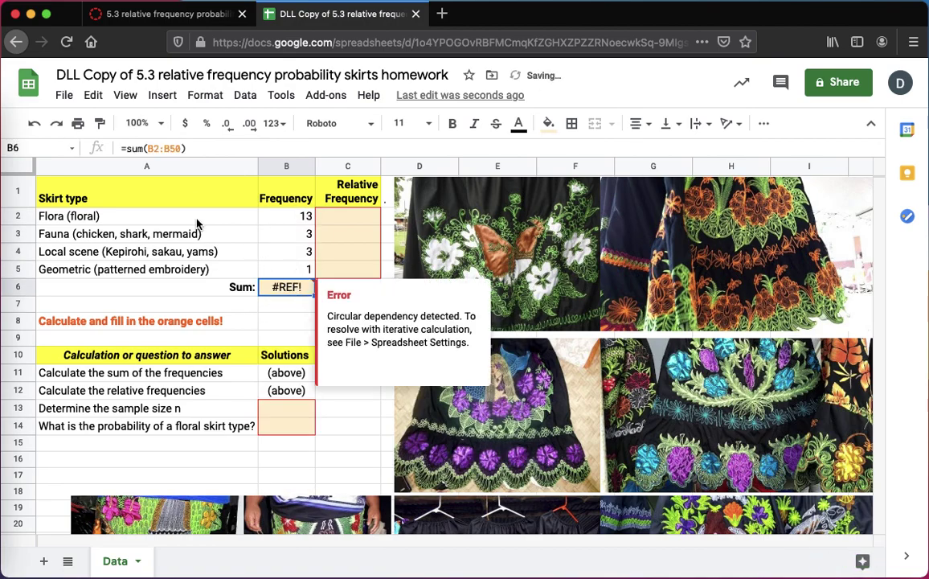
{"action": "left_click", "coordinate": [170, 147]}
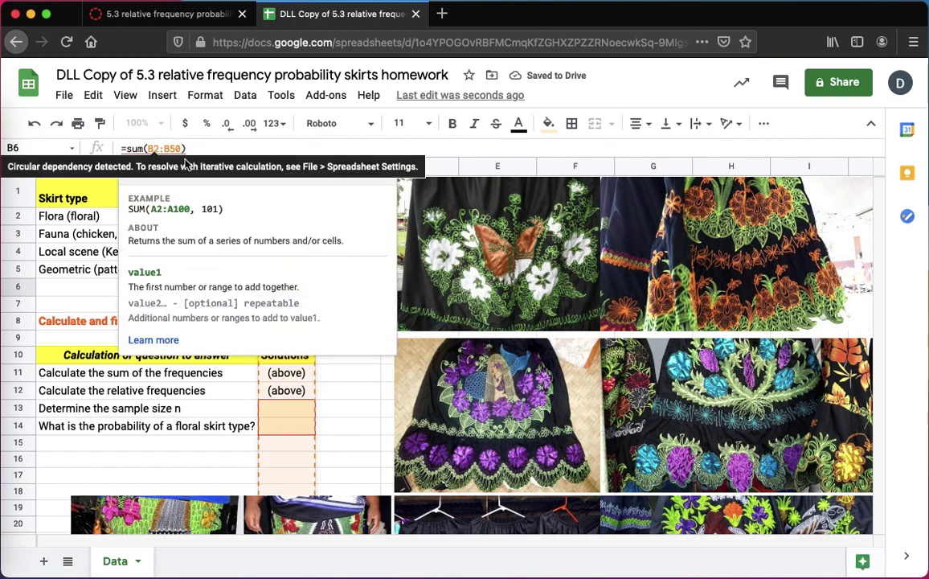
{"action": "key", "text": "BackSpace"}
{"action": "key", "text": "Return"}
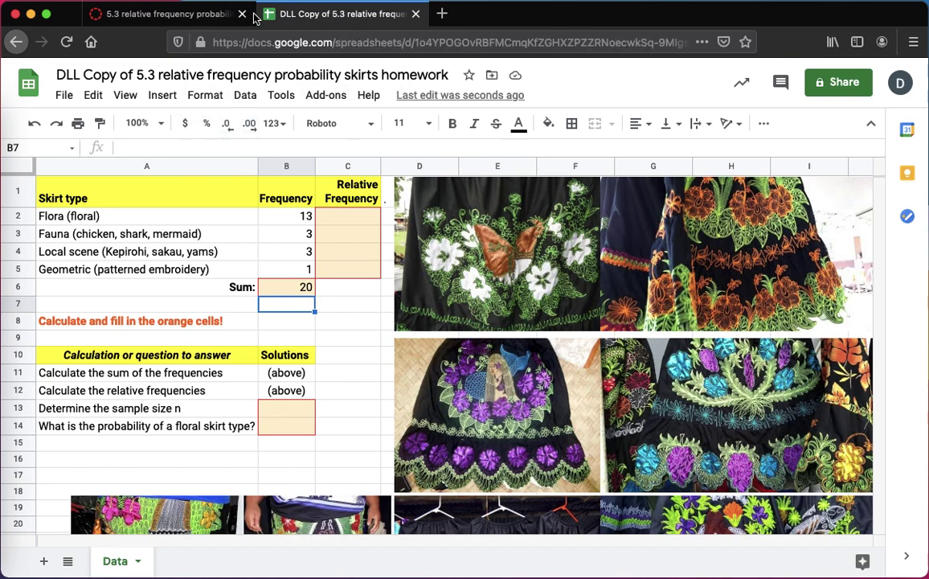
- Start the Canvas submission and try the Google Drive (LTI 1.3) and File Upload options
{"action": "left_click", "coordinate": [197, 15]}
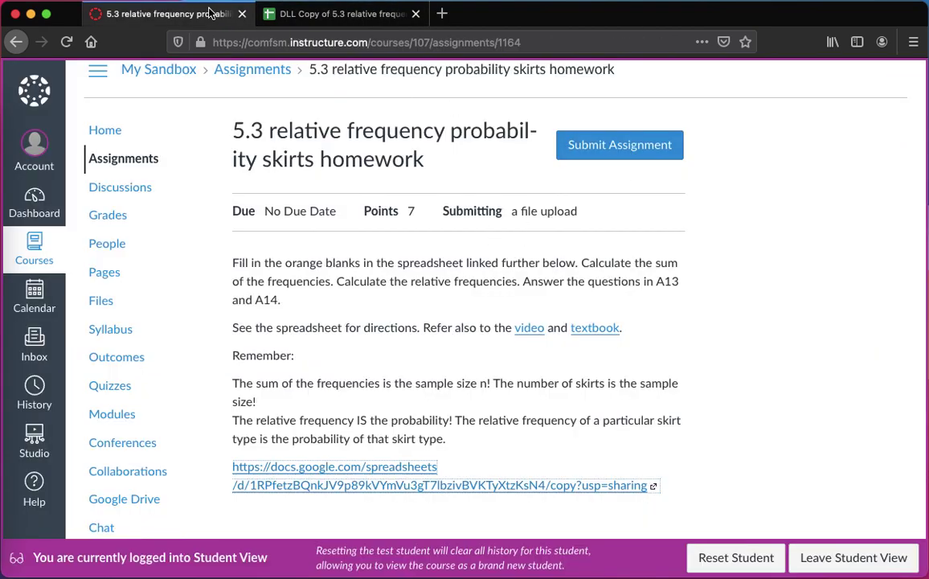
{"action": "left_click", "coordinate": [642, 151]}
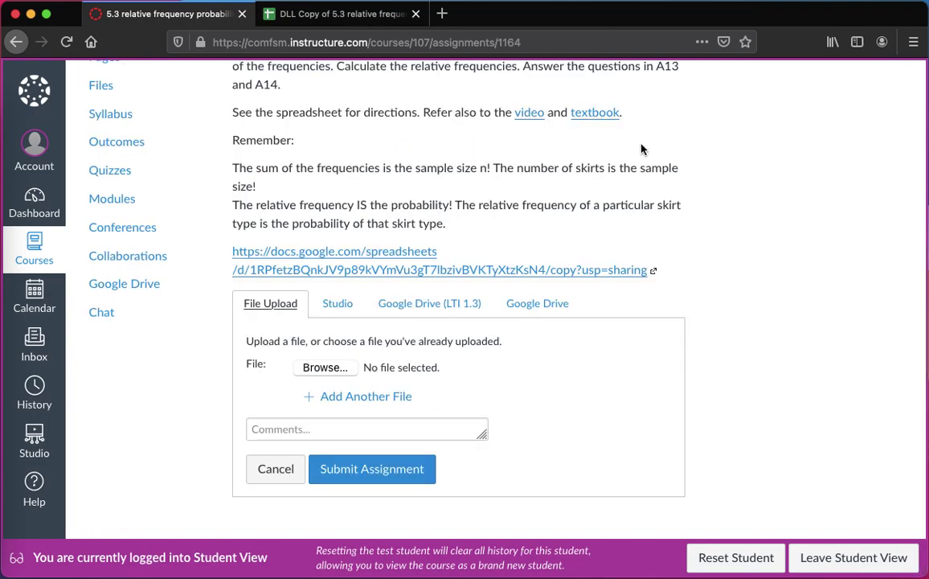
{"action": "left_click", "coordinate": [370, 16]}
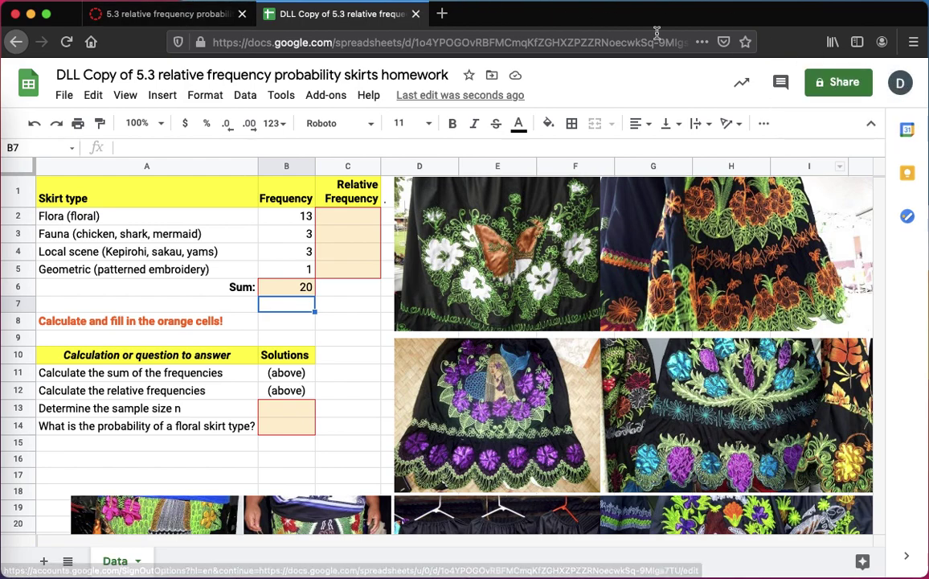
{"action": "left_click", "coordinate": [175, 19]}
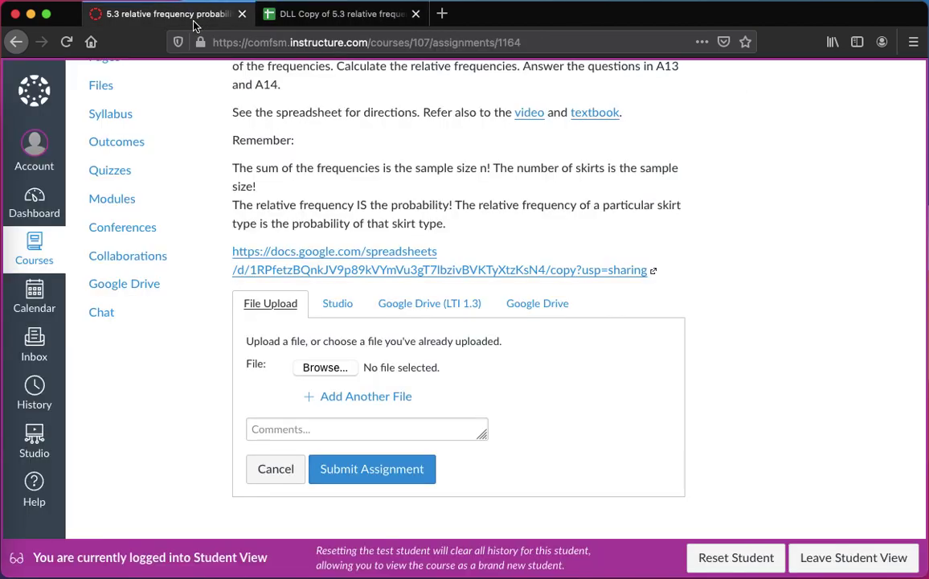
{"action": "left_click", "coordinate": [443, 302]}
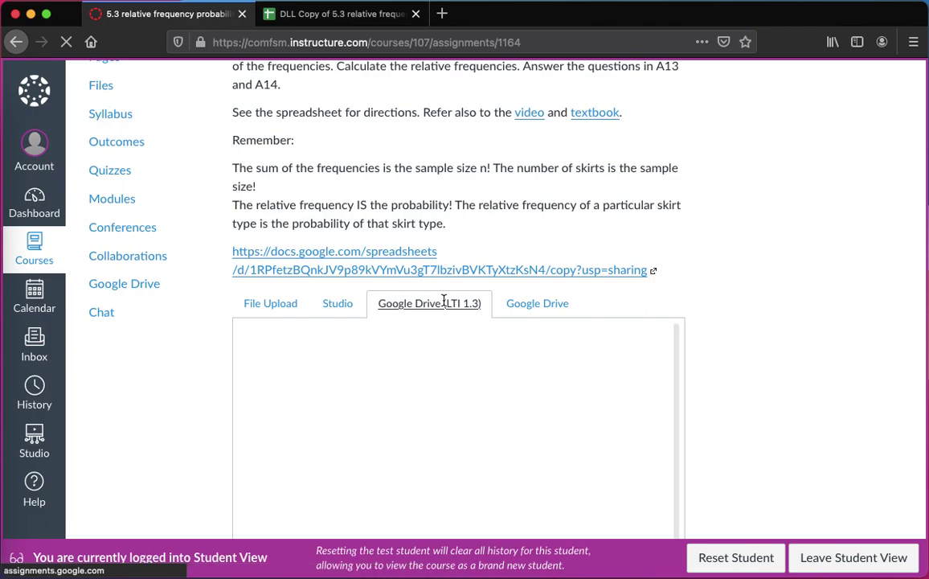
{"action": "left_click", "coordinate": [290, 305]}
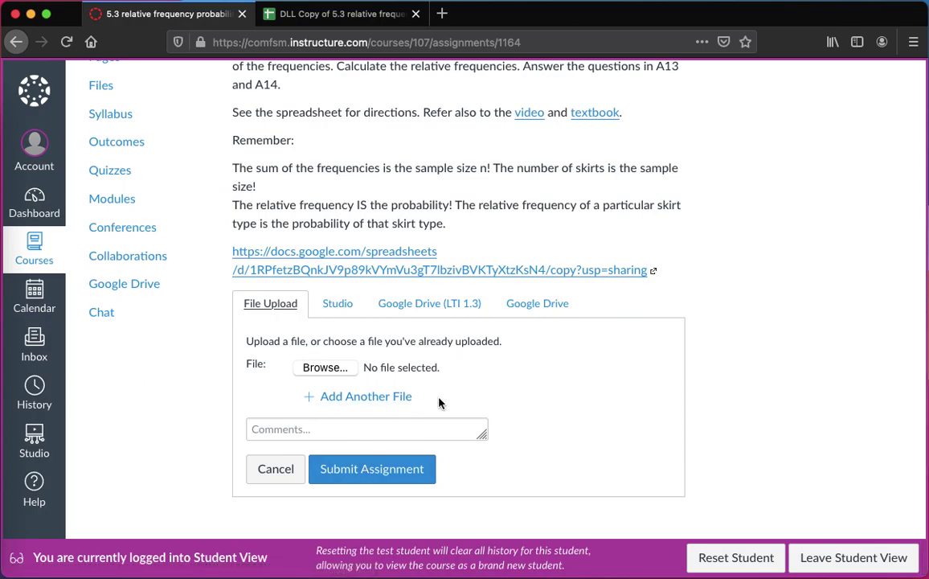
{"action": "left_click", "coordinate": [359, 16]}
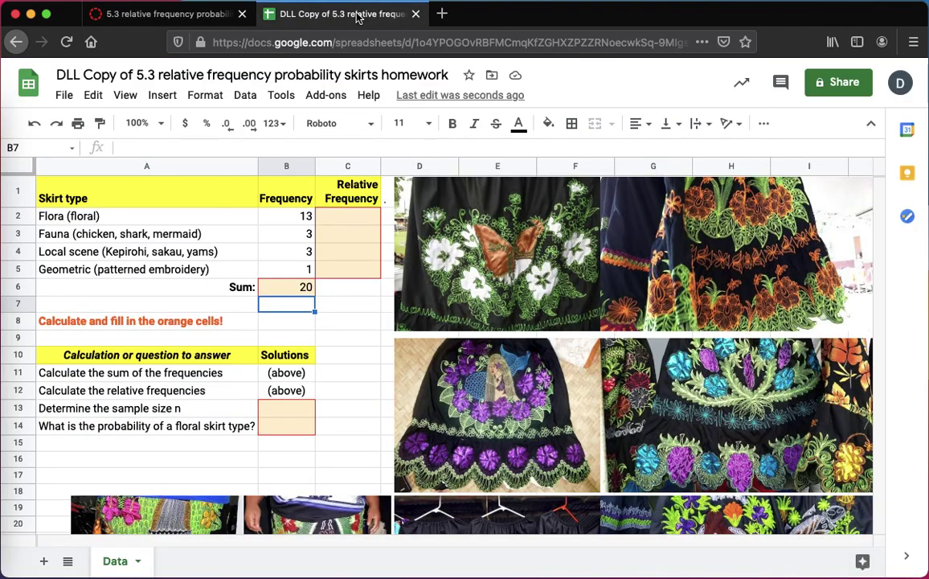
{"action": "left_click", "coordinate": [190, 14]}
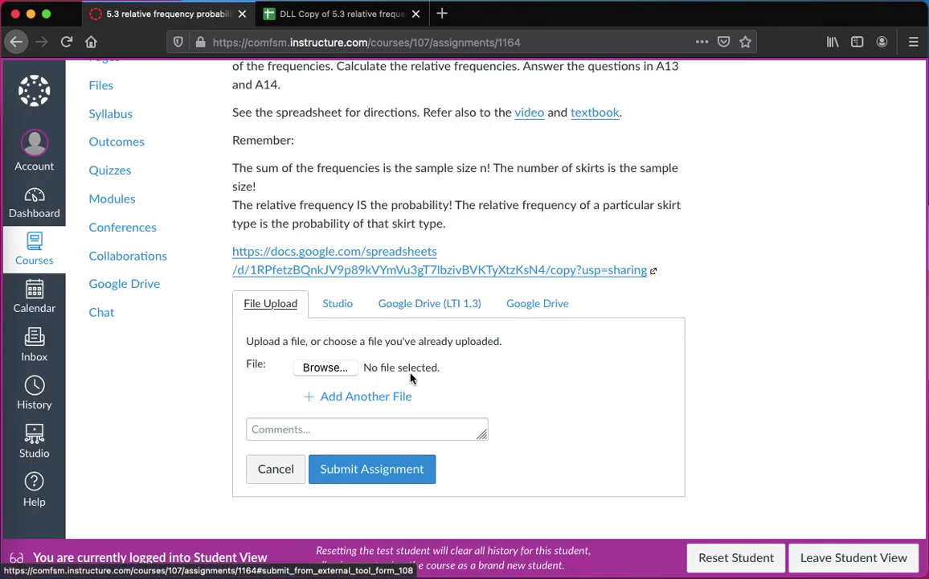
{"action": "left_click", "coordinate": [428, 303]}
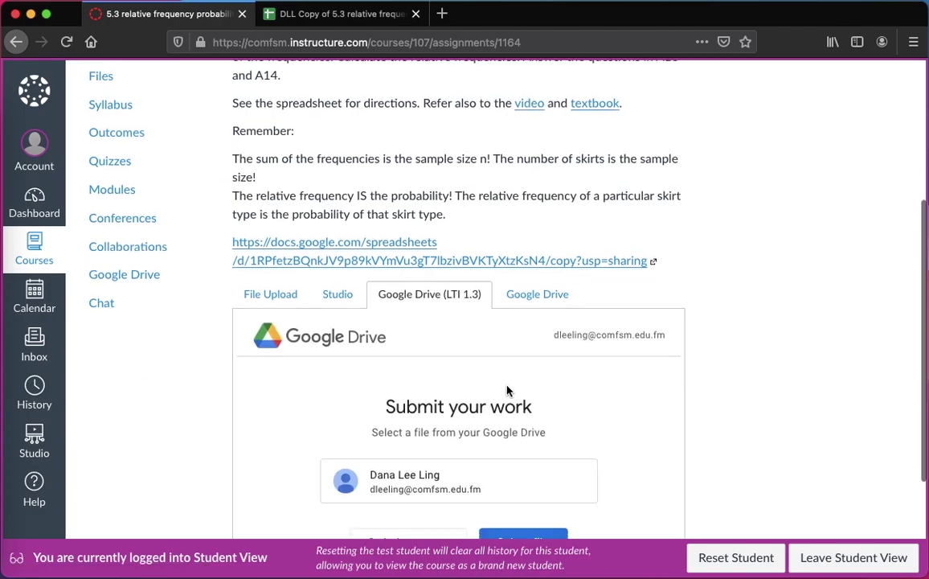
{"action": "scroll", "coordinate": [506, 391], "scroll_direction": "down", "scroll_amount": 3}
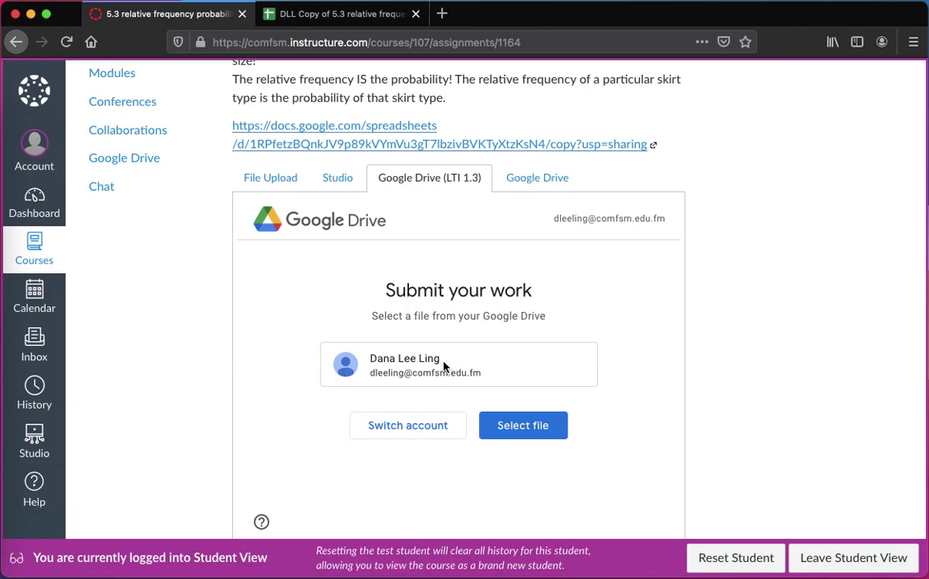
{"action": "left_click", "coordinate": [529, 424]}
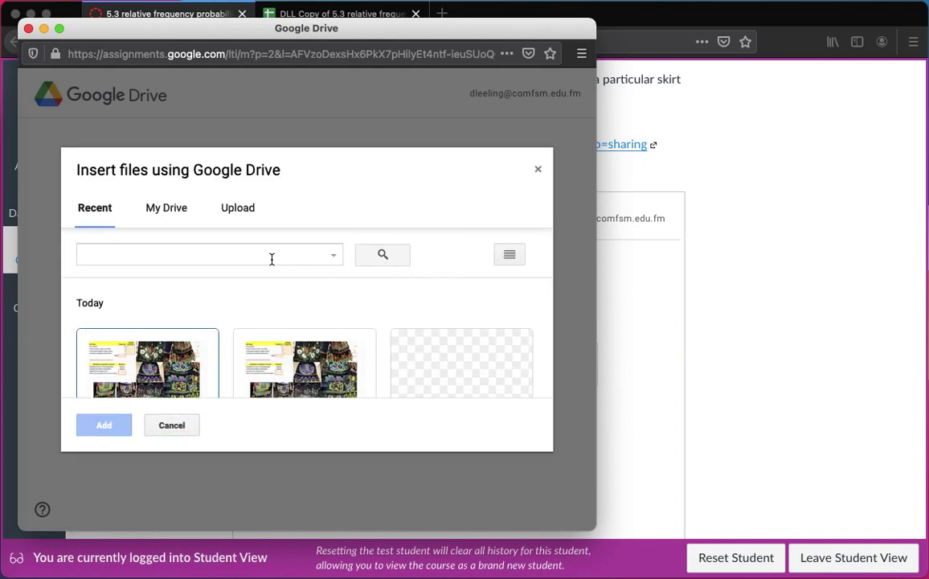
- Pick the initial-prefixed skirts homework copy in Google Drive, add it, and confirm attaching it
{"action": "scroll", "coordinate": [239, 318], "scroll_direction": "down", "scroll_amount": 2}
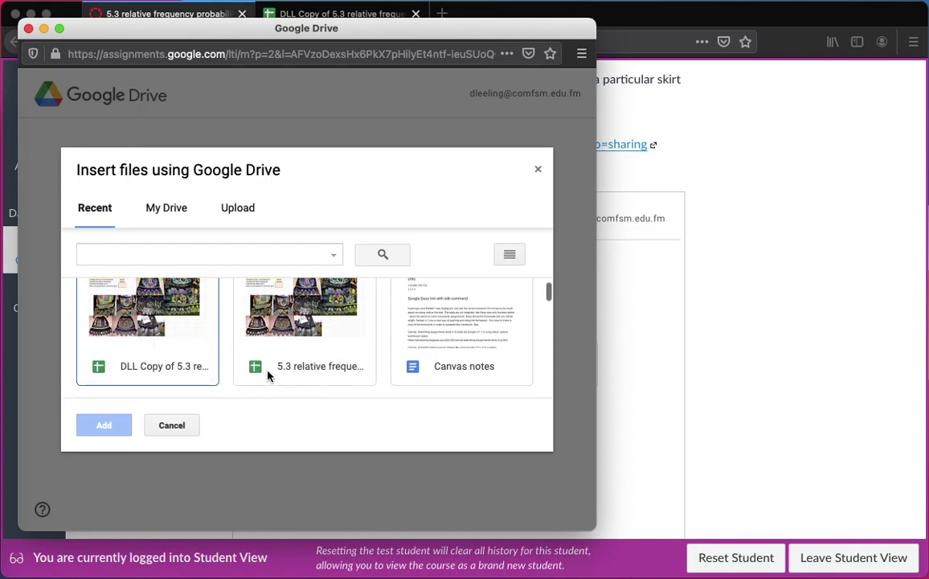
{"action": "left_click", "coordinate": [145, 370]}
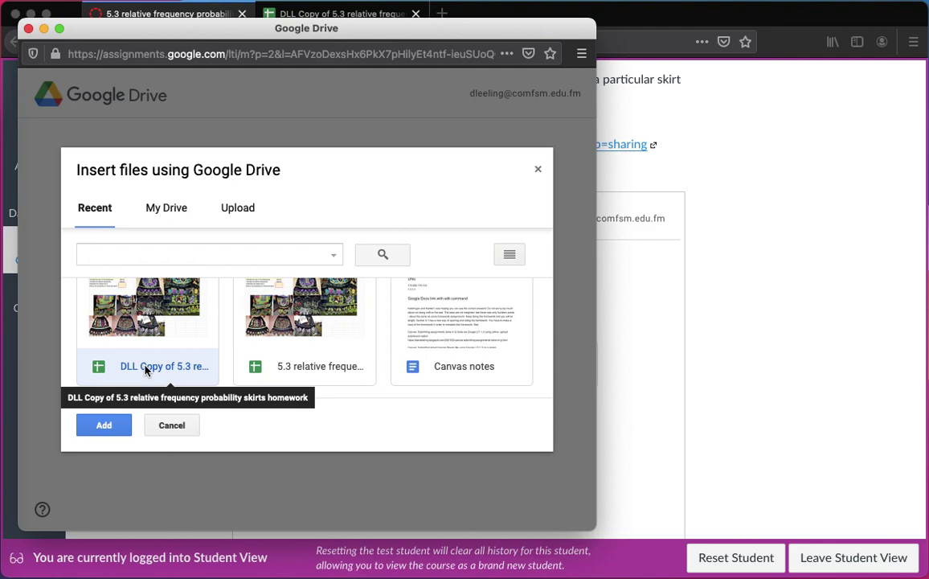
{"action": "left_click", "coordinate": [106, 426]}
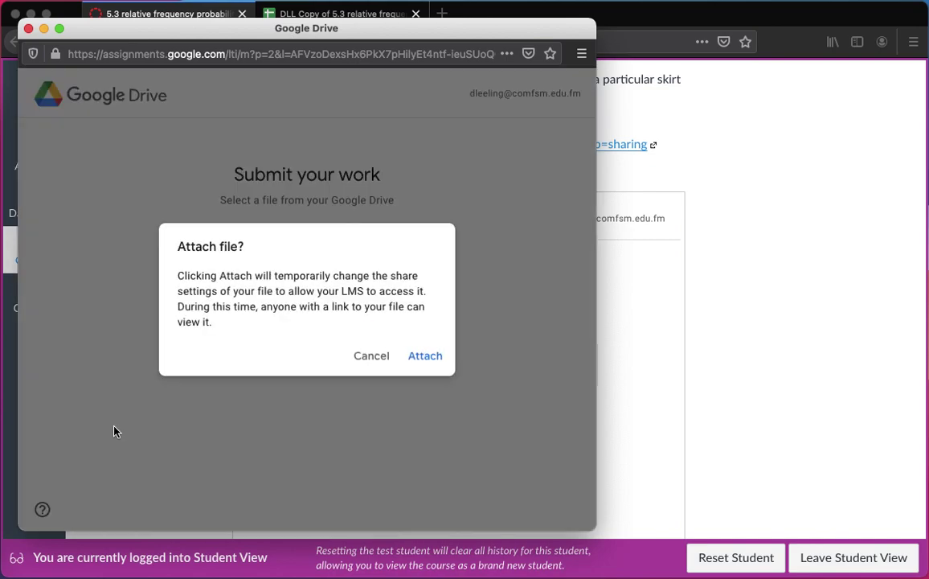
{"action": "left_click", "coordinate": [430, 367]}
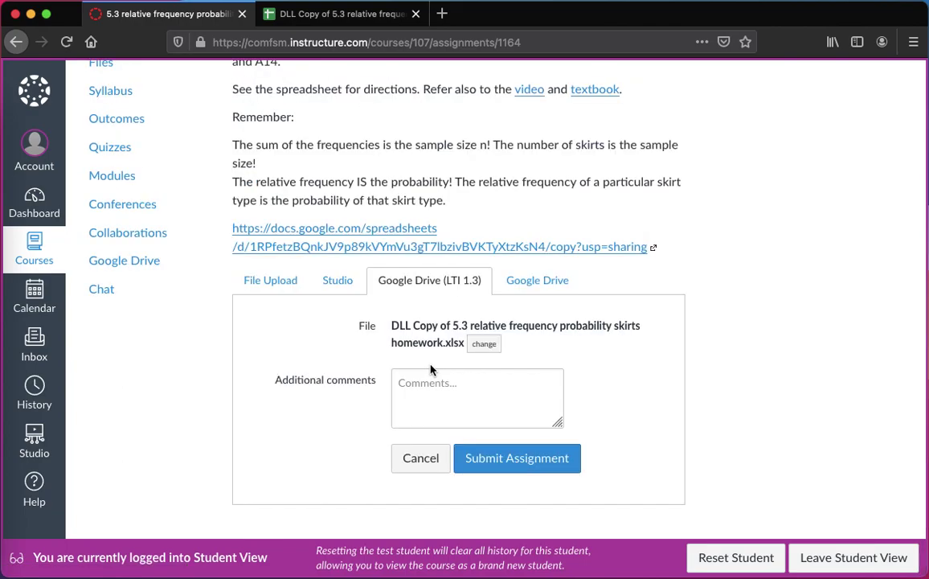
- Comment 'Here is my homework', submit the assignment, and dismiss the processing notice
{"action": "left_click", "coordinate": [429, 384]}
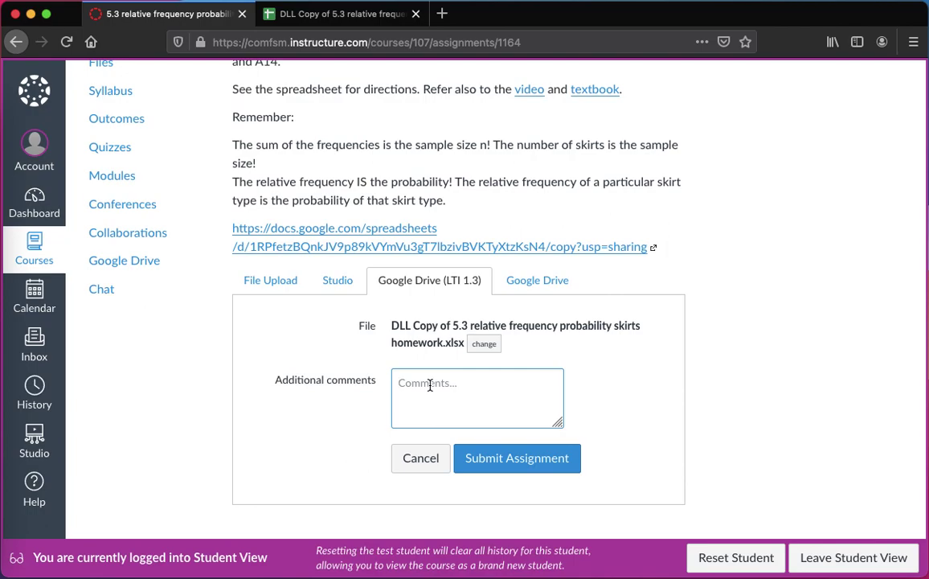
{"action": "type", "text": "HER"}
{"action": "key", "text": "BackSpace"}
{"action": "key", "text": "BackSpace"}
{"action": "key", "text": "BackSpace"}
{"action": "type", "text": "ome"}
{"action": "left_click", "coordinate": [505, 461]}
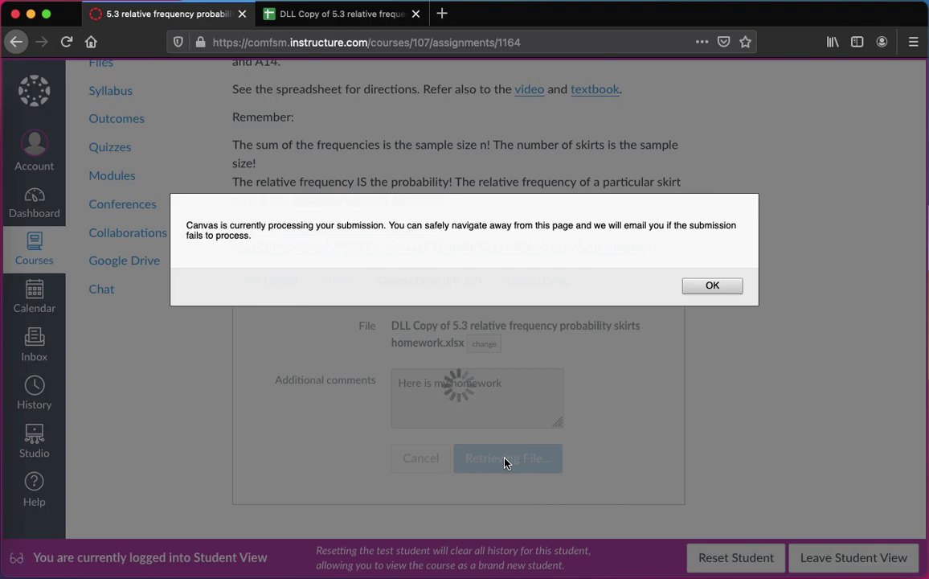
{"action": "left_click", "coordinate": [725, 289]}
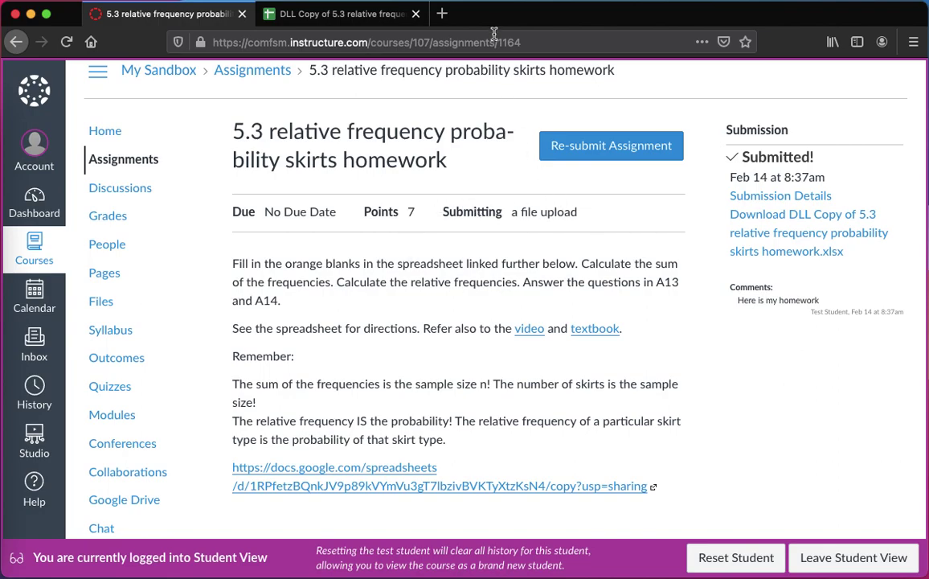
- Close the Google Sheets homework copy's browser tab
{"action": "left_click", "coordinate": [417, 15]}
- Load Google Drive's My Drive in a new browser tab
{"action": "left_click", "coordinate": [268, 13]}
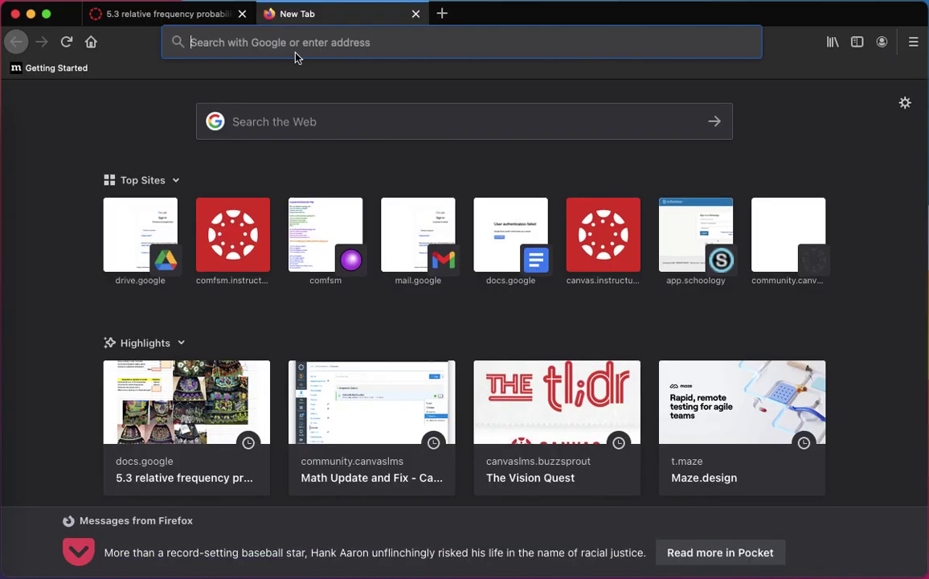
{"action": "type", "text": "dri"}
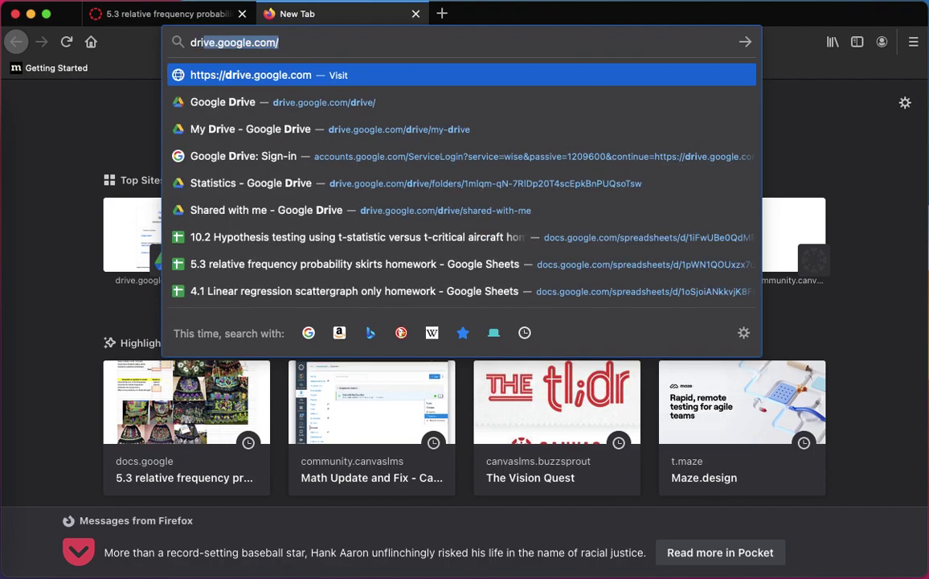
{"action": "key", "text": "Return"}
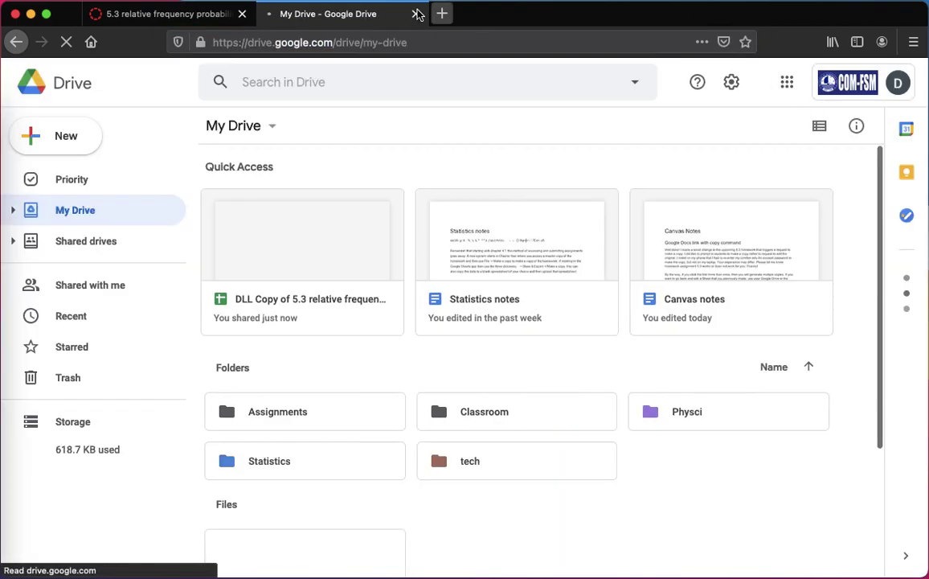
{"action": "left_click", "coordinate": [268, 44]}
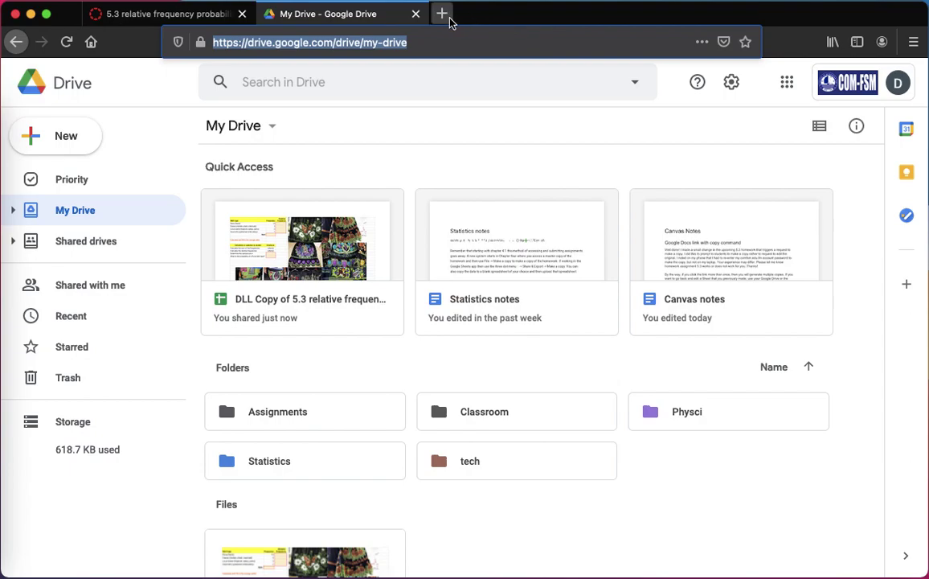
{"action": "left_click", "coordinate": [444, 15]}
- Load sheets.google.com in the third tab and show recent spreadsheets as thumbnails
{"action": "type", "text": "sheets.google.c"}
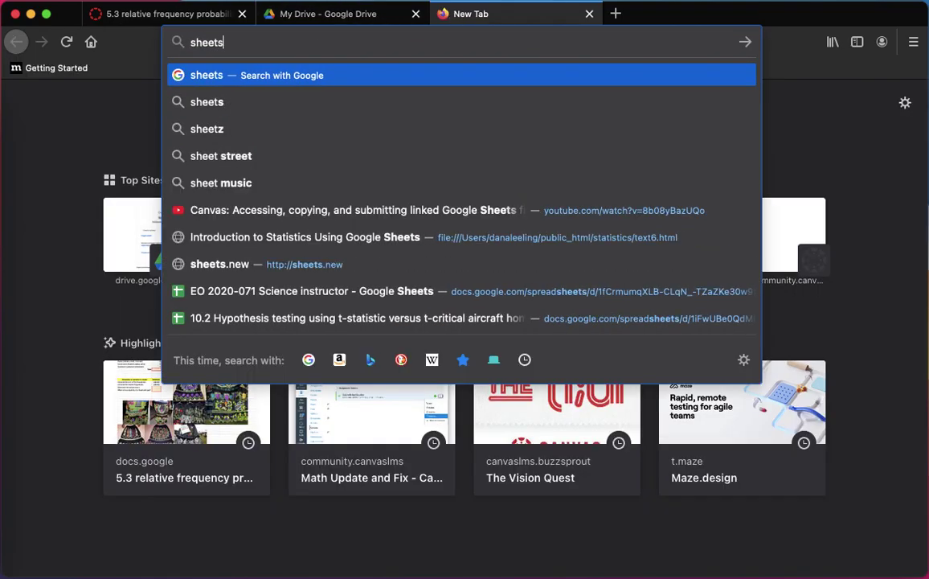
{"action": "type", "text": "om"}
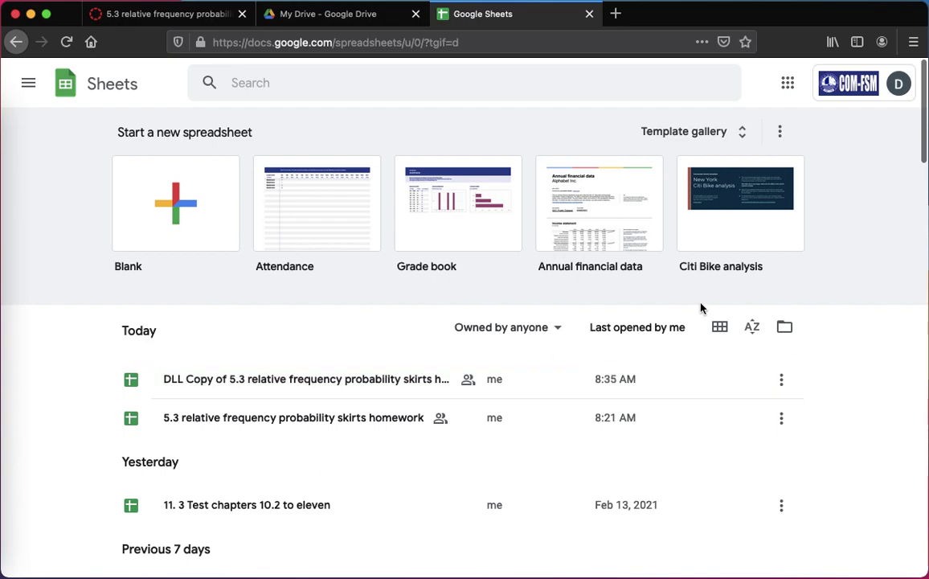
{"action": "left_click", "coordinate": [719, 327]}
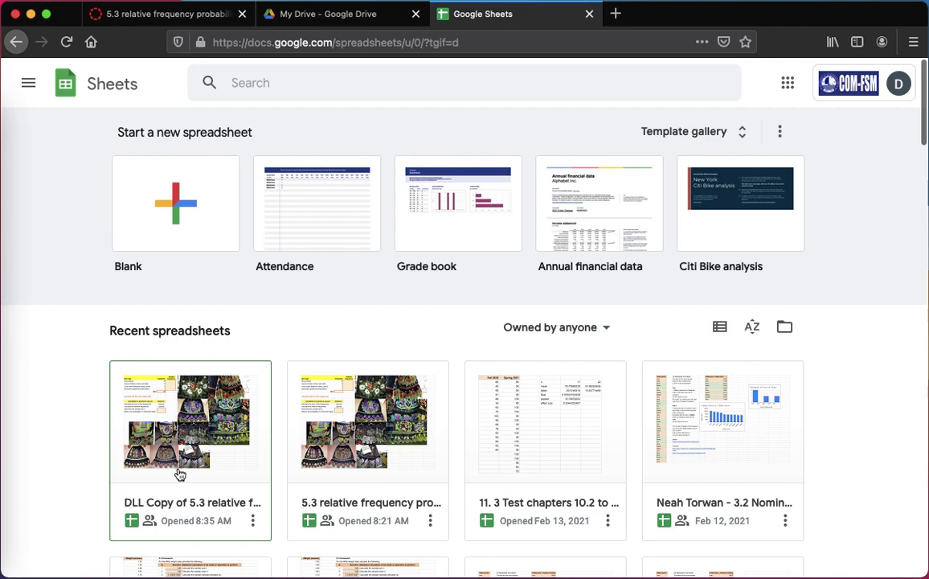
{"action": "left_click", "coordinate": [352, 24]}
- Confirm the school Google account signed in to Drive, then go back to the submitted Canvas assignment
{"action": "scroll", "coordinate": [460, 475], "scroll_direction": "down", "scroll_amount": 2}
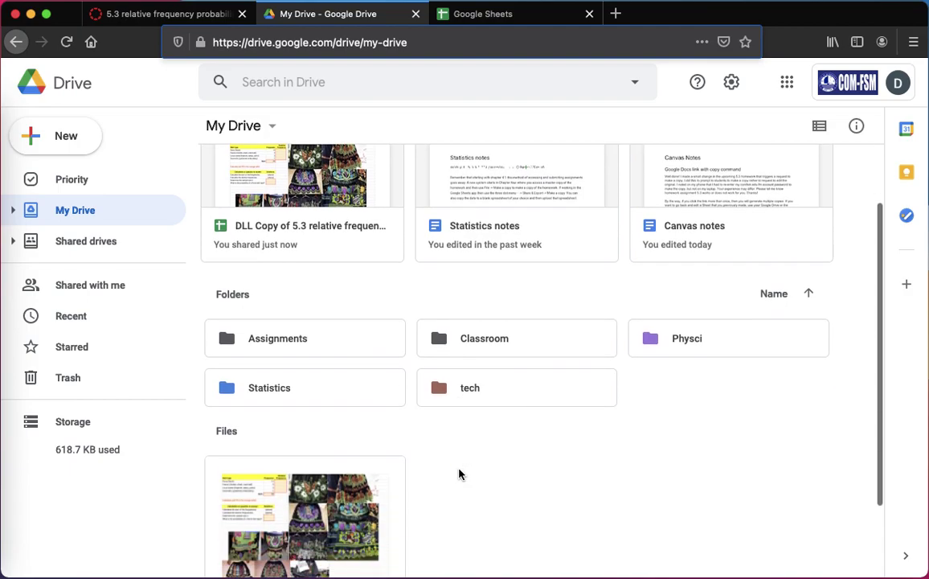
{"action": "scroll", "coordinate": [763, 207], "scroll_direction": "up", "scroll_amount": 2}
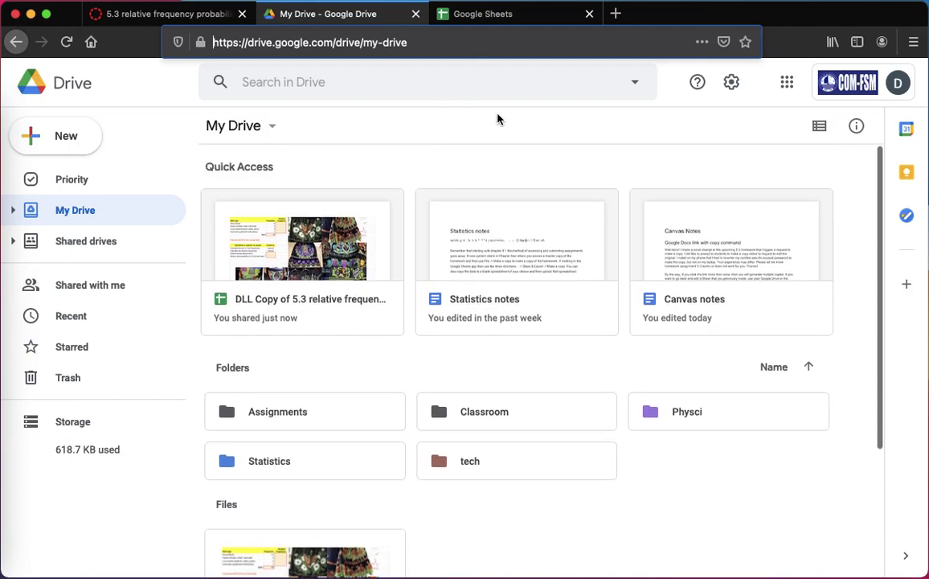
{"action": "left_click", "coordinate": [899, 89]}
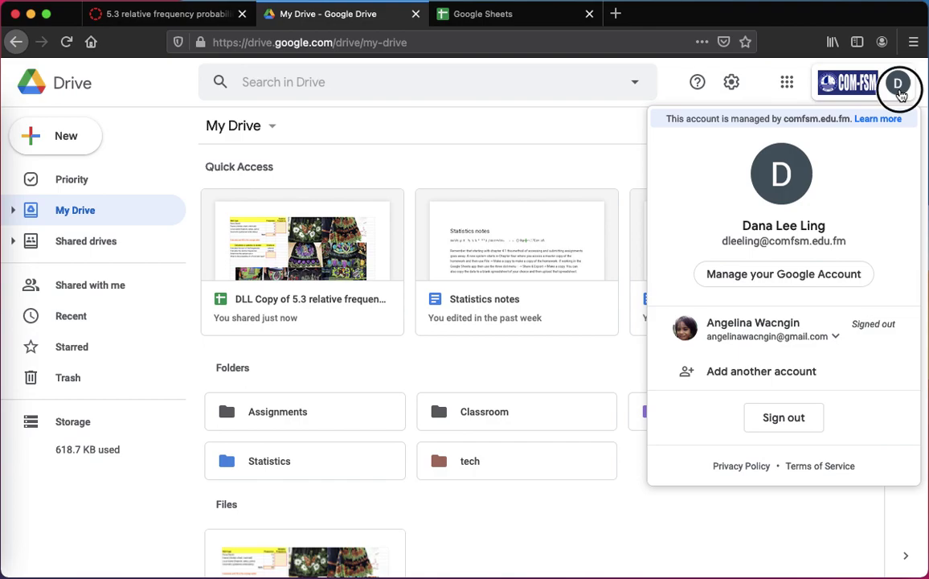
{"action": "left_click", "coordinate": [899, 88]}
{"action": "left_click", "coordinate": [899, 84]}
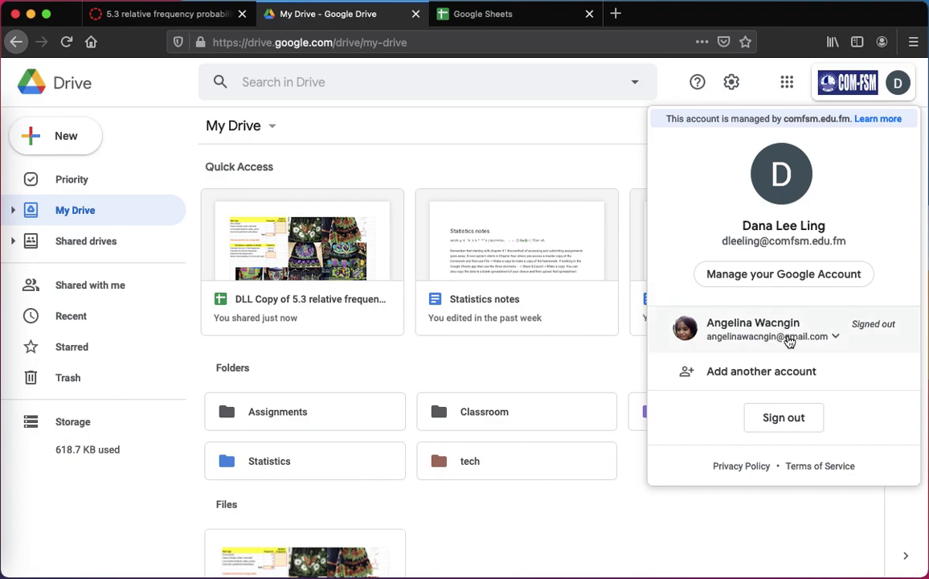
{"action": "left_click", "coordinate": [611, 164]}
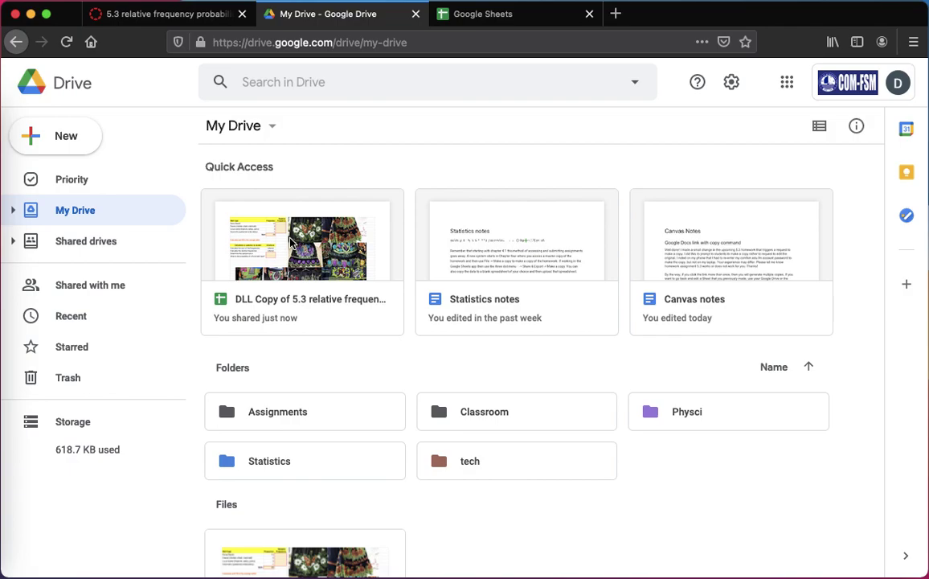
{"action": "left_click", "coordinate": [201, 16]}
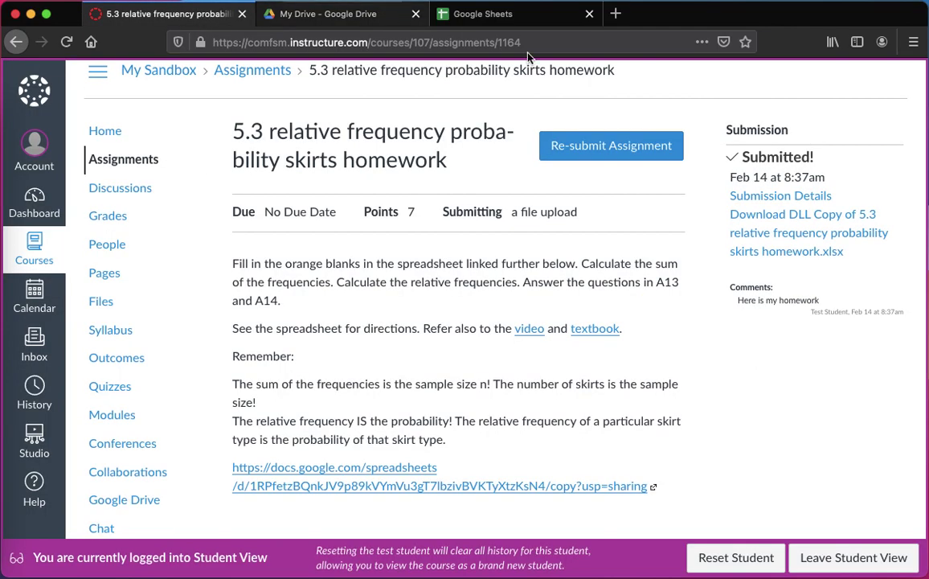
- Exit Student View and open the DLL Copy submission in SpeedGrader, ready to enter a grade out of 7
{"action": "left_click", "coordinate": [840, 556]}
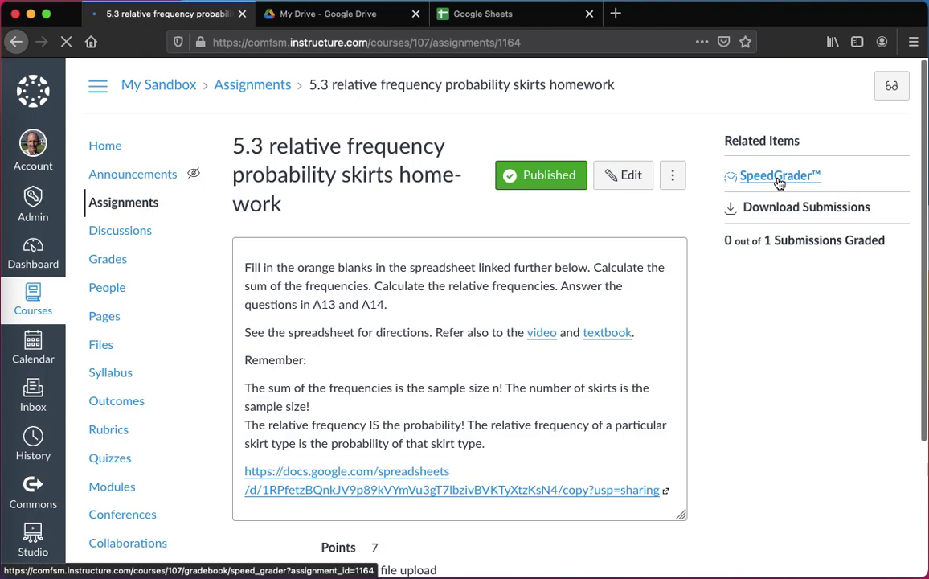
{"action": "left_click", "coordinate": [778, 176]}
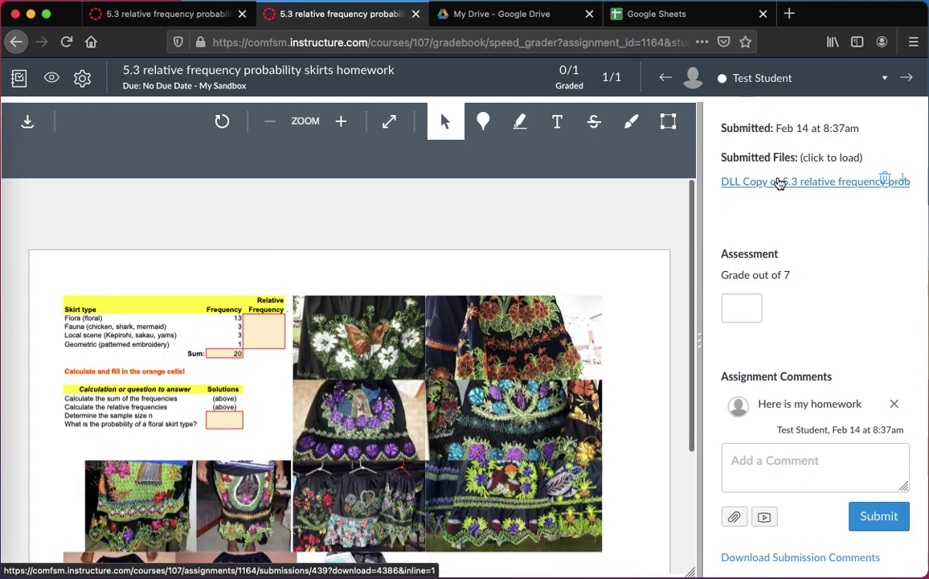
{"action": "scroll", "coordinate": [779, 183], "scroll_direction": "down", "scroll_amount": 1}
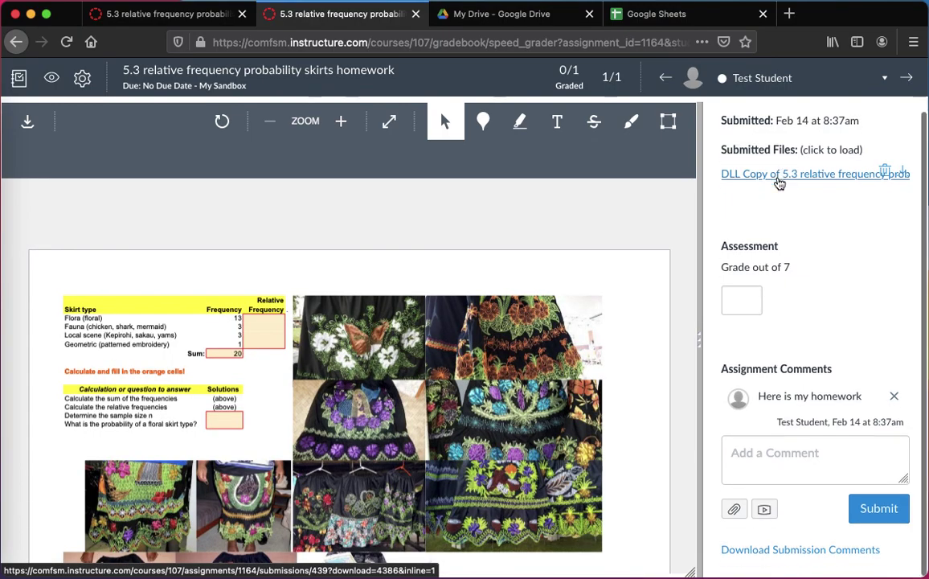
{"action": "left_click", "coordinate": [739, 299]}
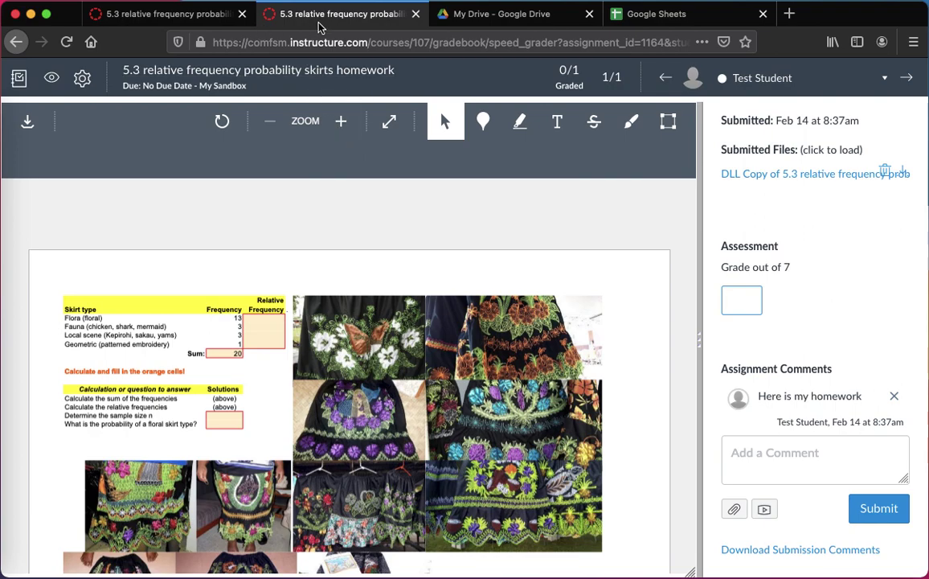
- Return to My Drive, where the DLL Copy spreadsheet shows under Quick Access as shared just now
{"action": "left_click", "coordinate": [463, 18]}
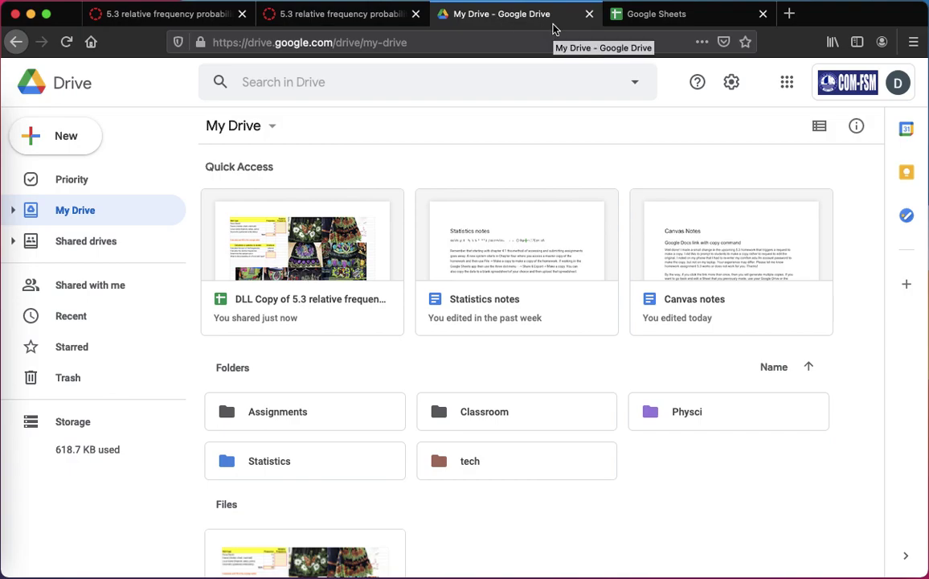
{"action": "left_click", "coordinate": [195, 22]}
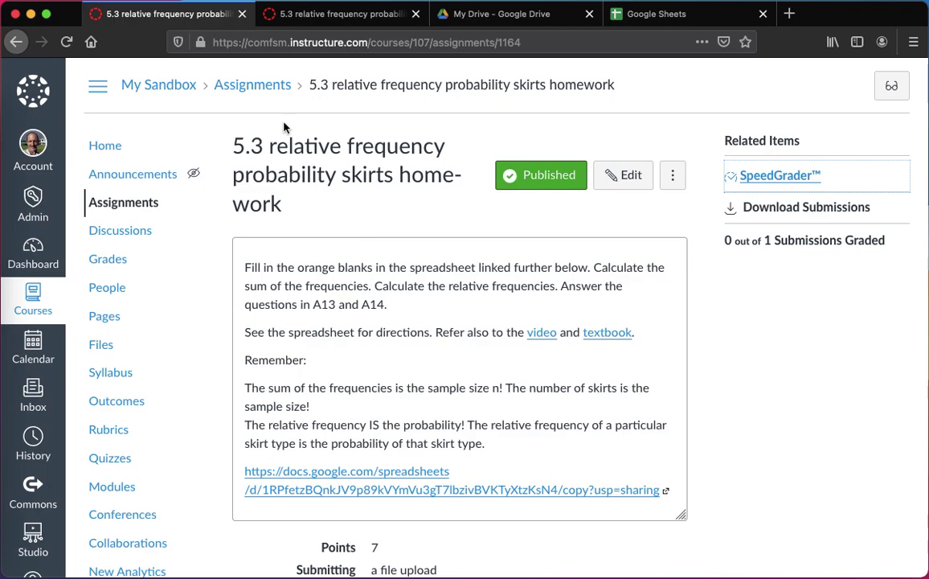
{"action": "left_click", "coordinate": [486, 23]}
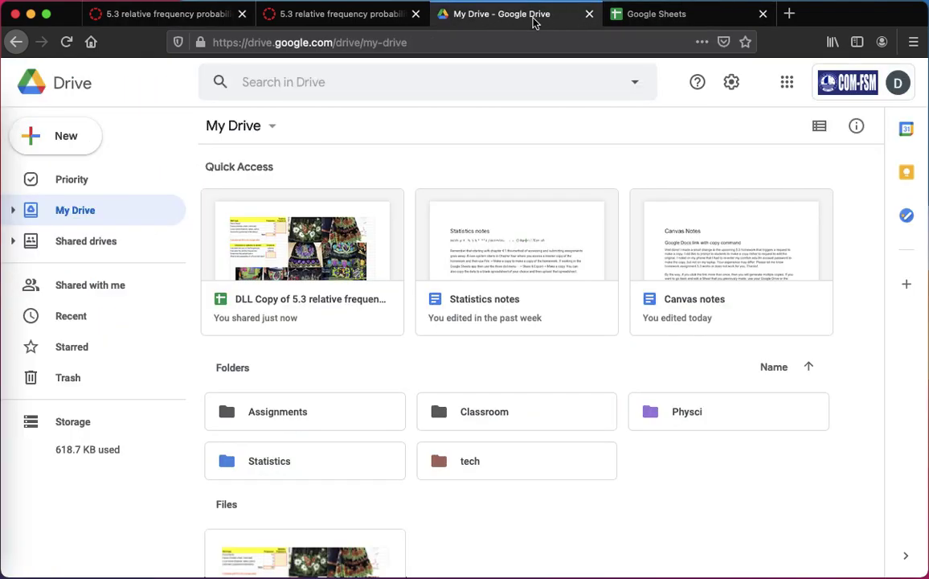
- View the Sheets home page, with DLL Copy first among recent spreadsheets, opened 8:35 AM
{"action": "left_click", "coordinate": [663, 22]}
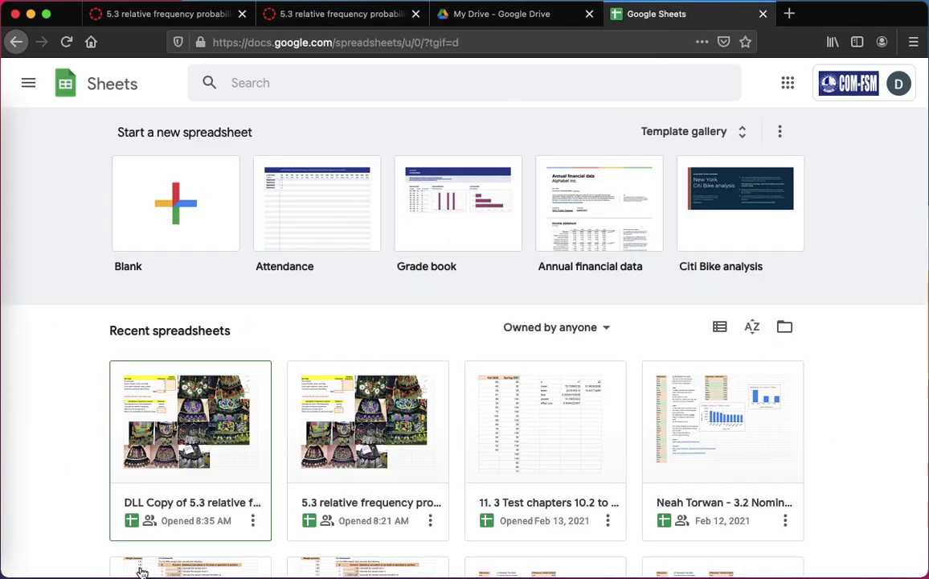
{"action": "scroll", "coordinate": [251, 389], "scroll_direction": "down", "scroll_amount": 2}
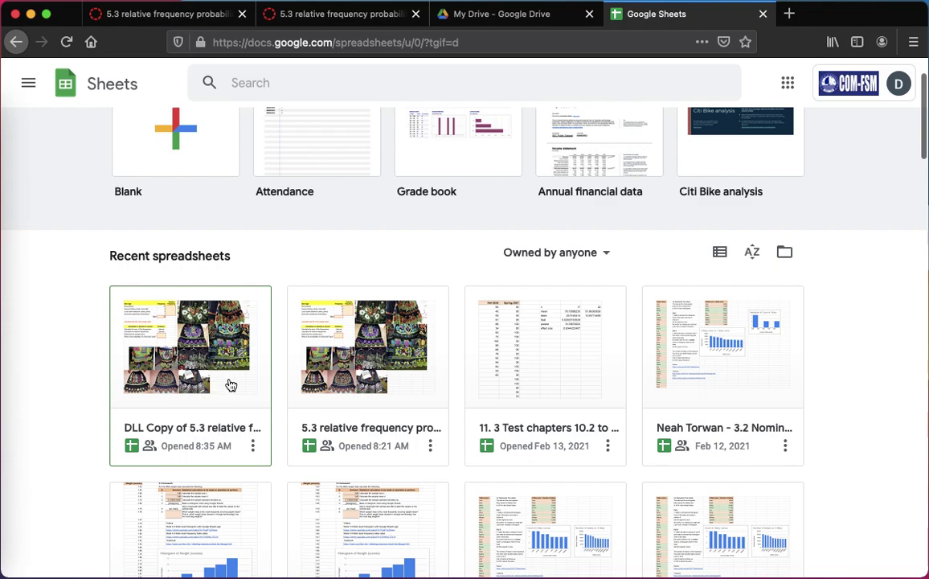
{"action": "scroll", "coordinate": [218, 377], "scroll_direction": "up", "scroll_amount": 2}
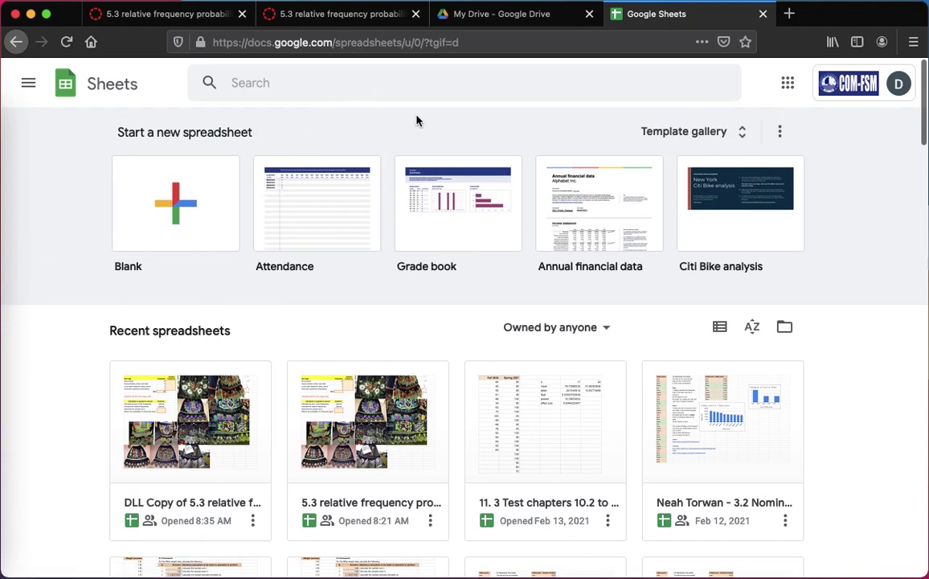